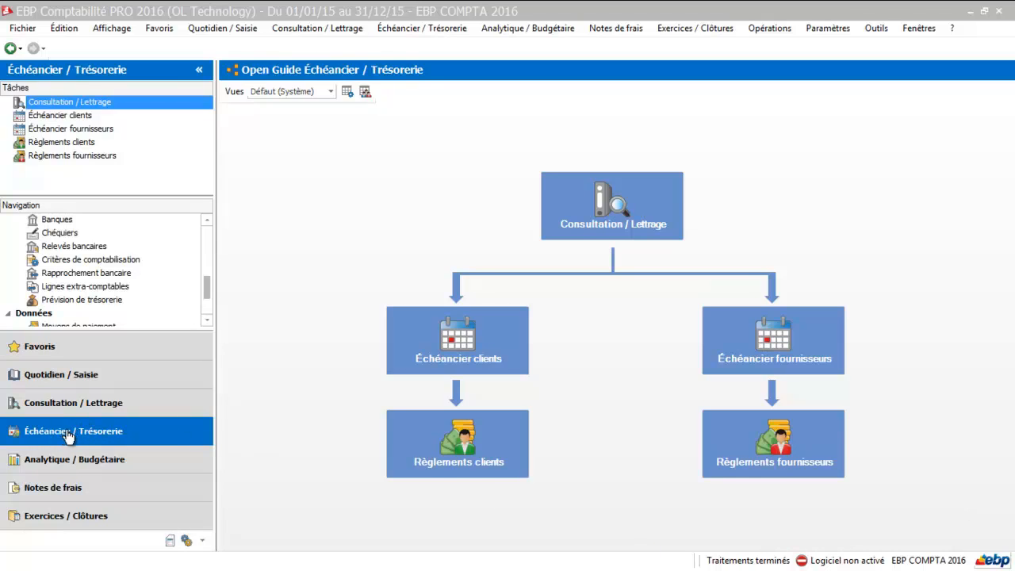
Open the Prévision de trésorerie forecast and review its preparatory table of entries
click(70, 299)
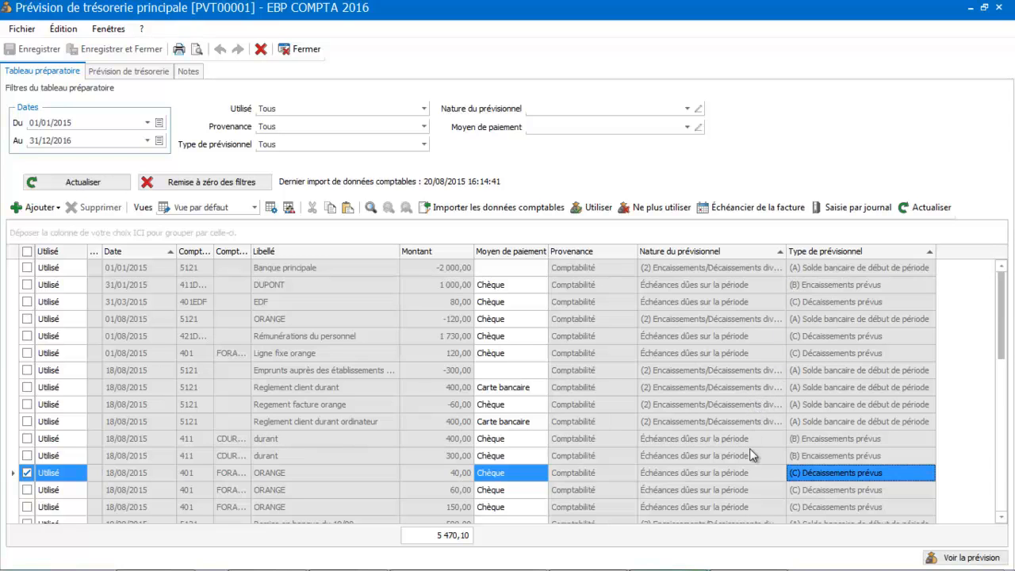
mouse_move(1002, 341)
mouse_down()
mouse_move(999, 446)
mouse_move(1001, 349)
mouse_up()
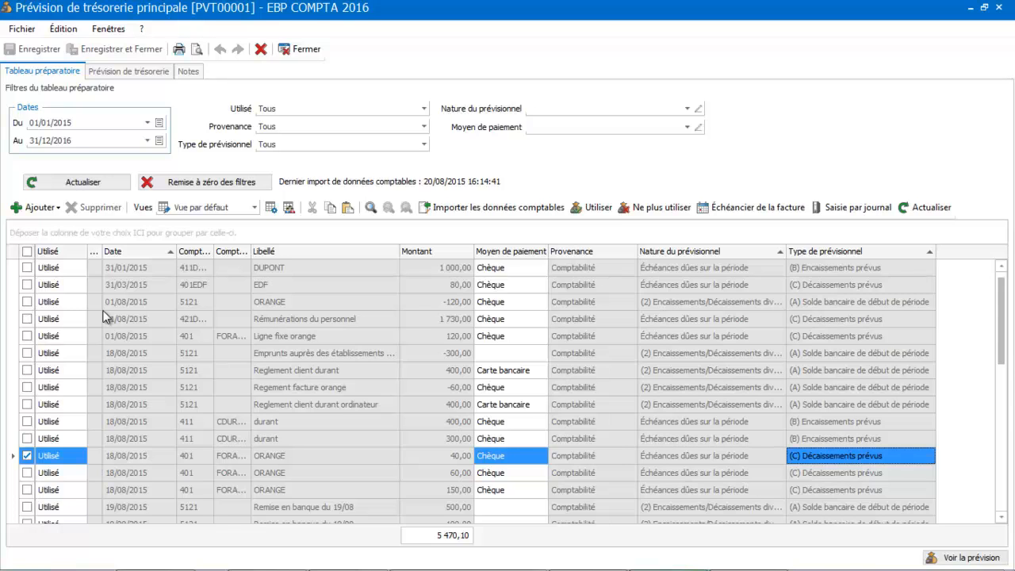
Switch to the forecast view and set the periodicity to Semaine
click(114, 70)
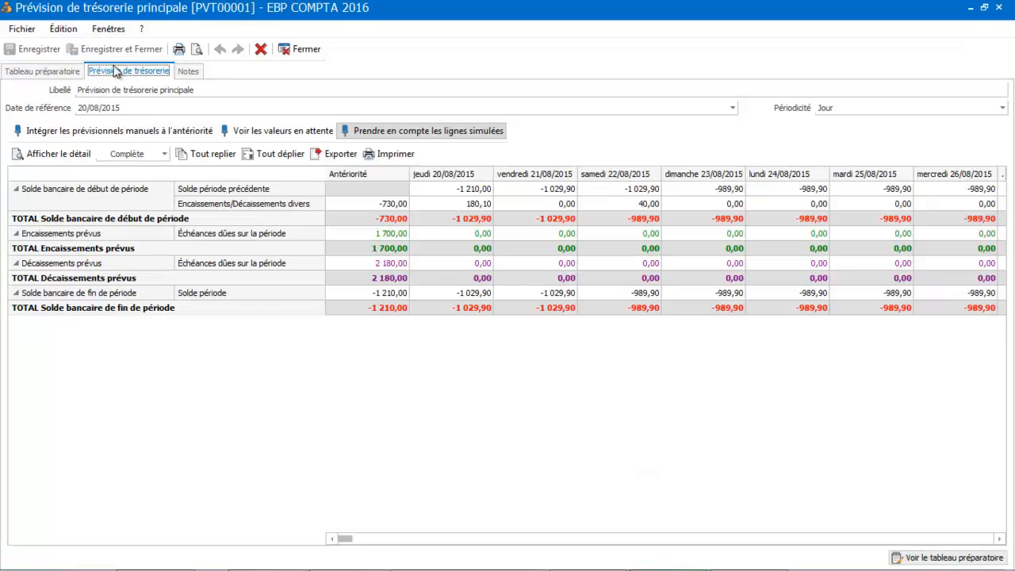
click(905, 112)
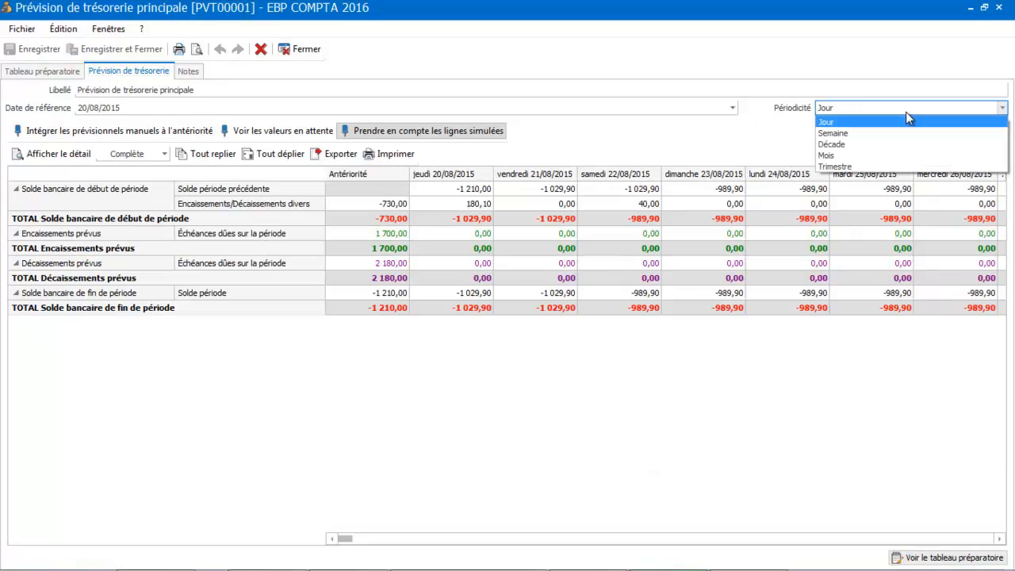
click(868, 135)
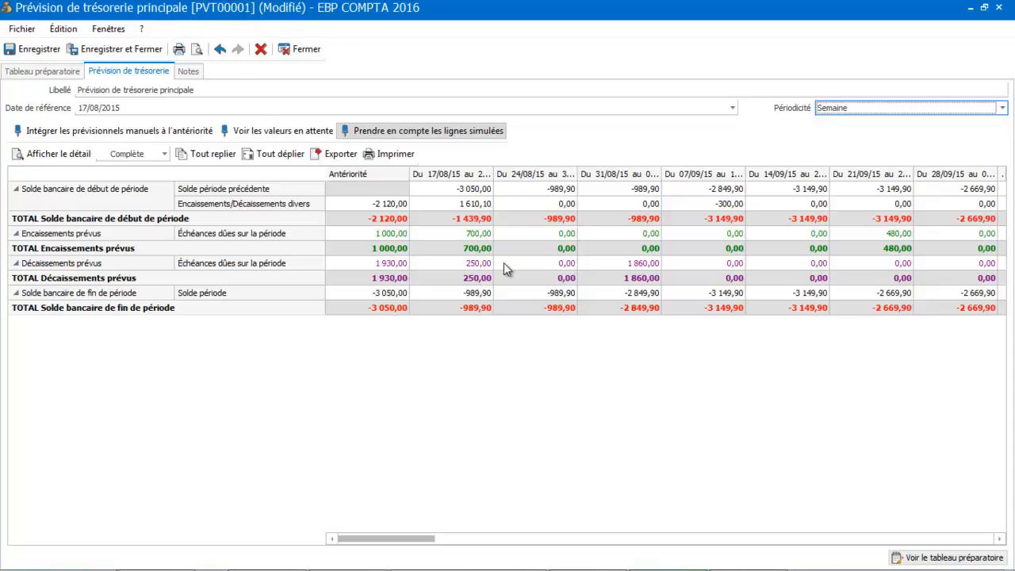
Return to the preparatory table, add a manual forecast line, and date it 24/08/2015
click(49, 71)
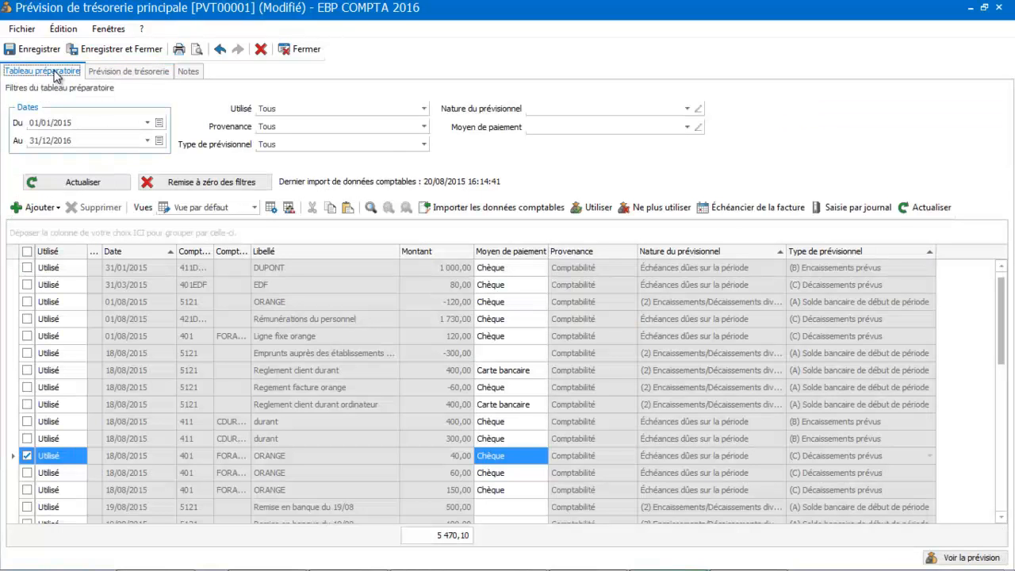
click(34, 209)
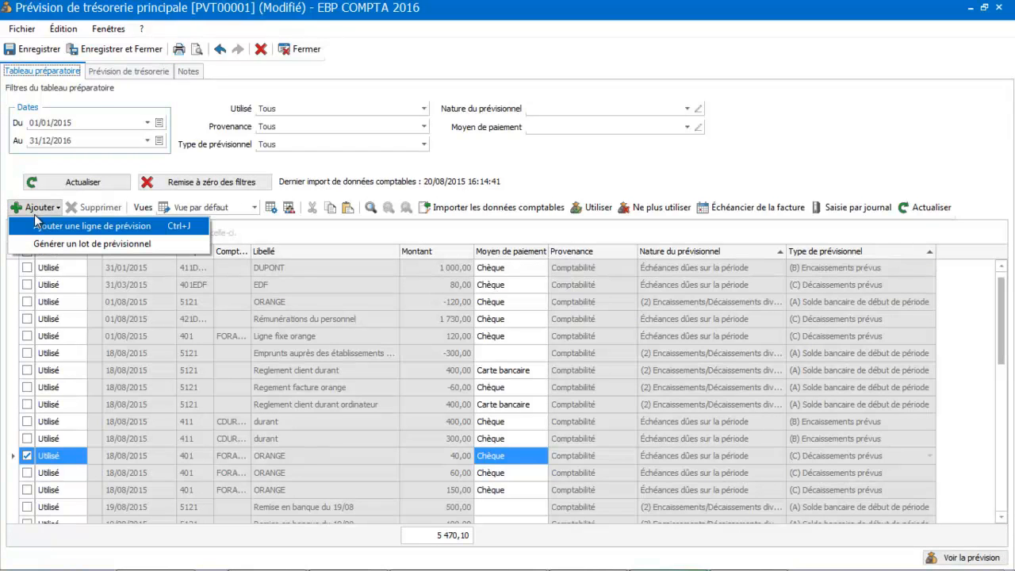
click(49, 225)
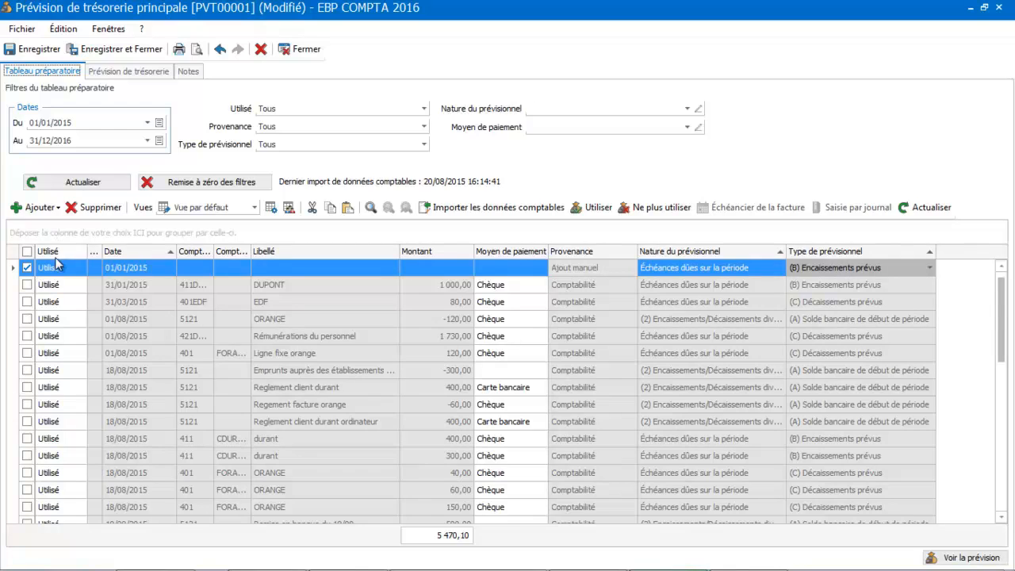
click(130, 270)
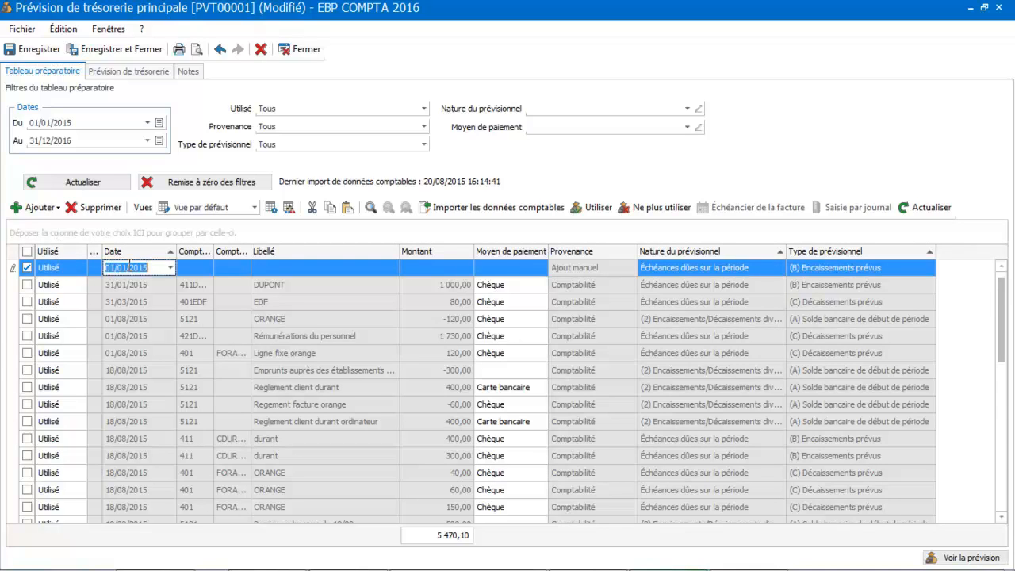
click(171, 269)
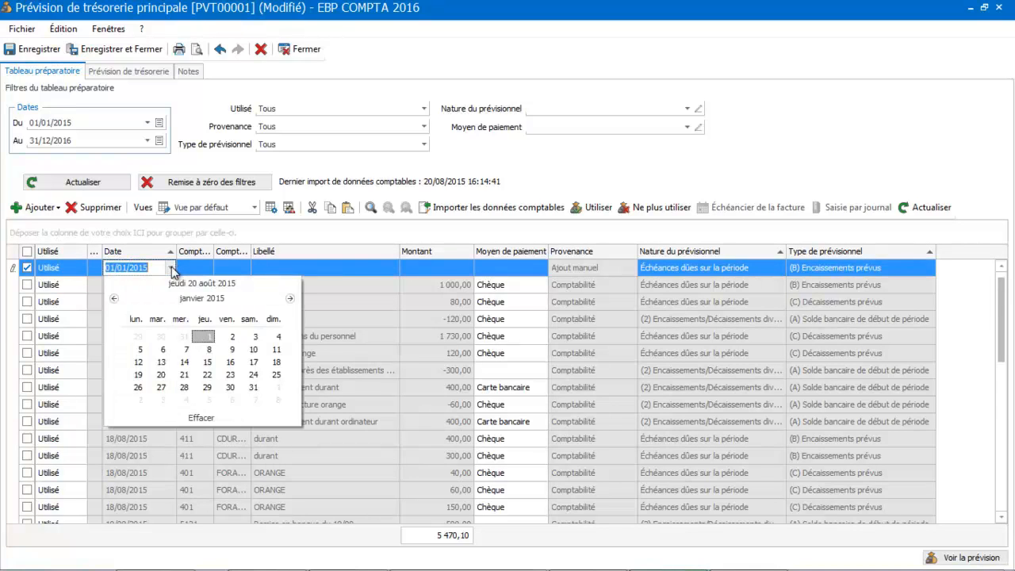
click(205, 297)
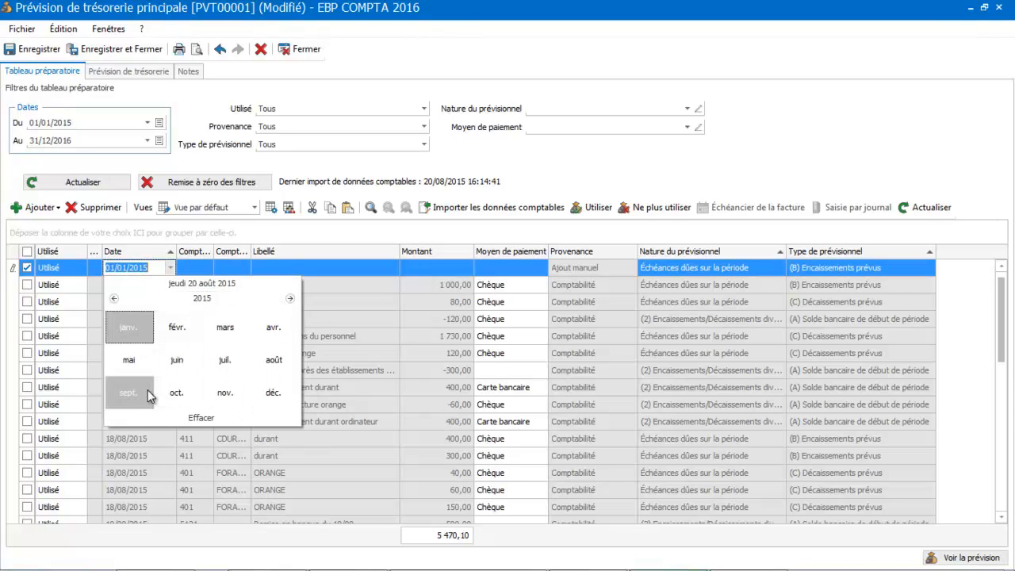
click(274, 364)
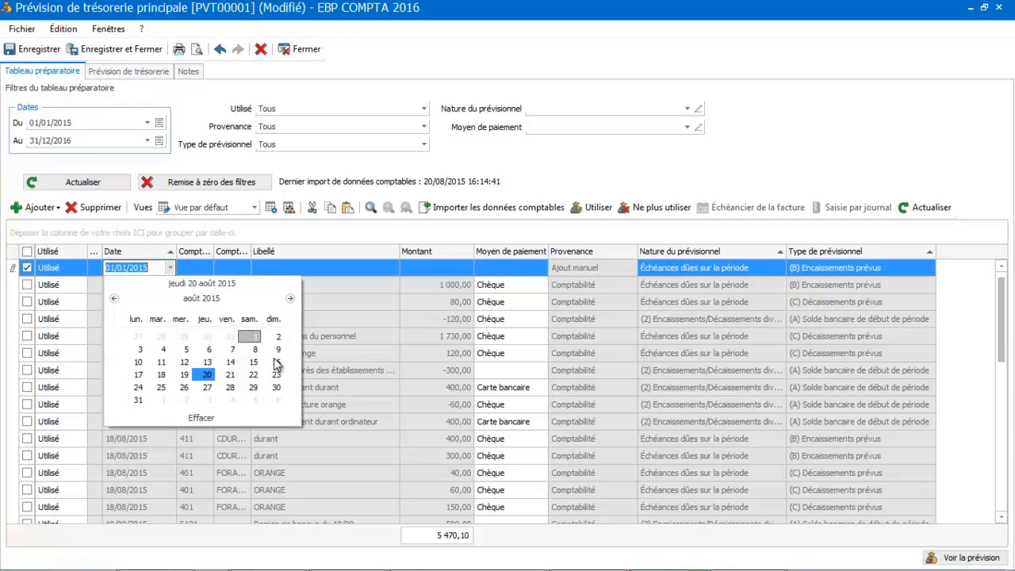
click(138, 387)
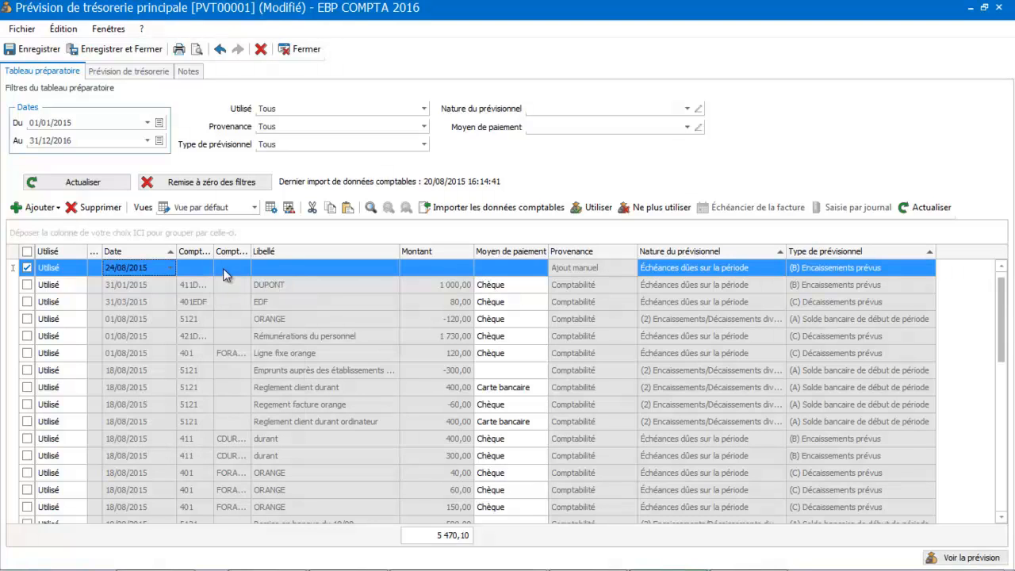
click(194, 268)
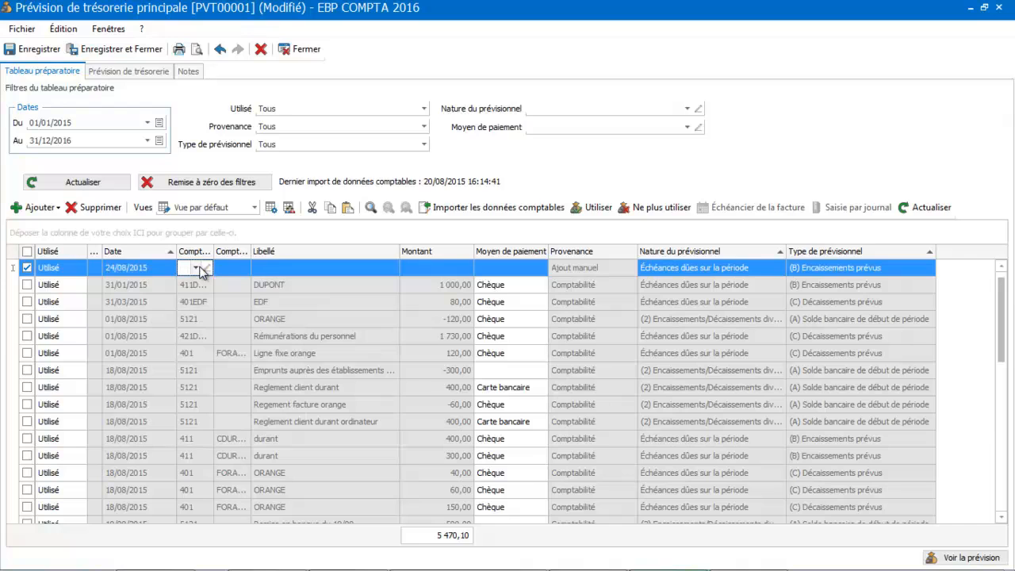
click(196, 269)
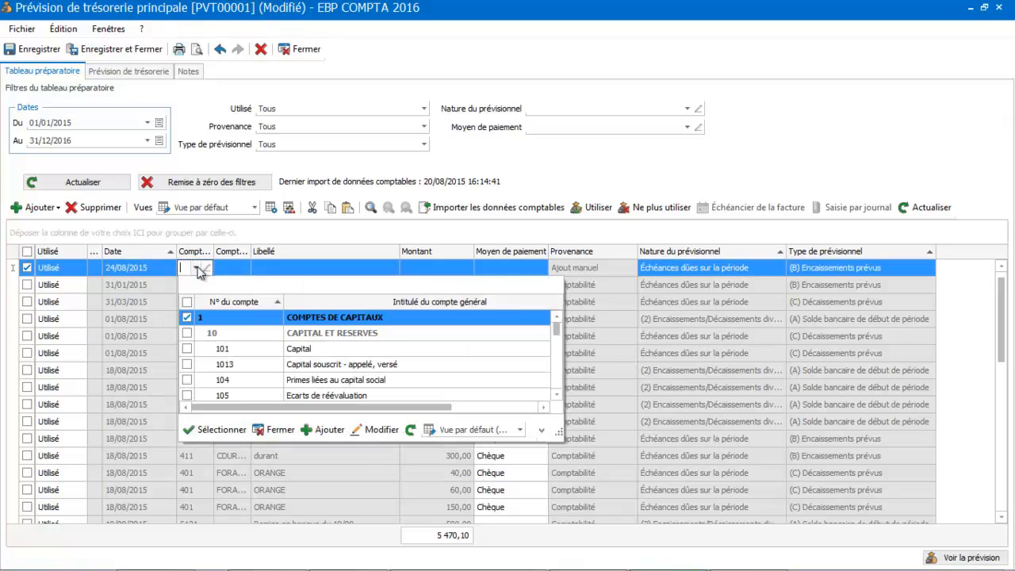
click(282, 429)
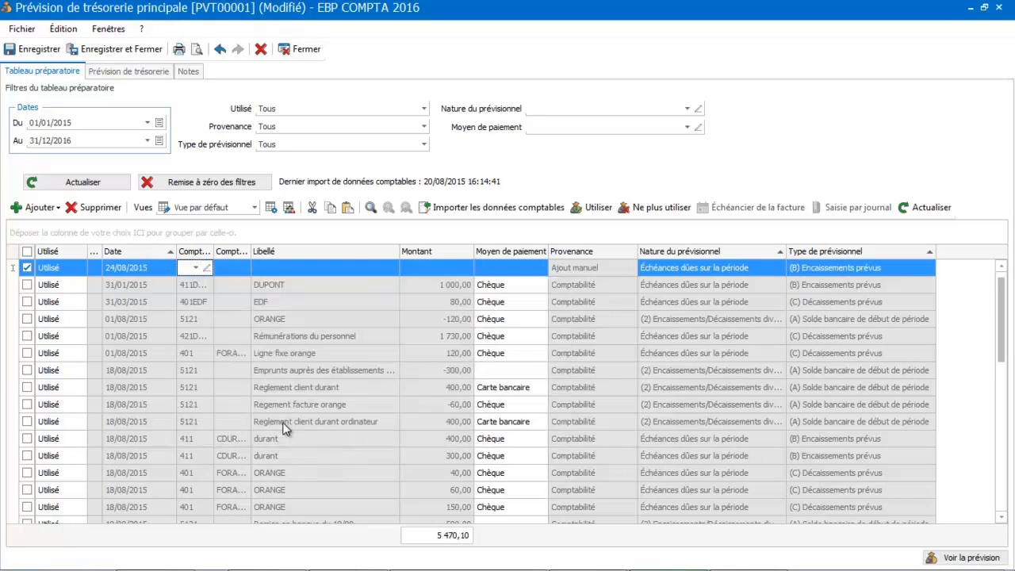
Enter Charges sociales as the new line's label
click(318, 270)
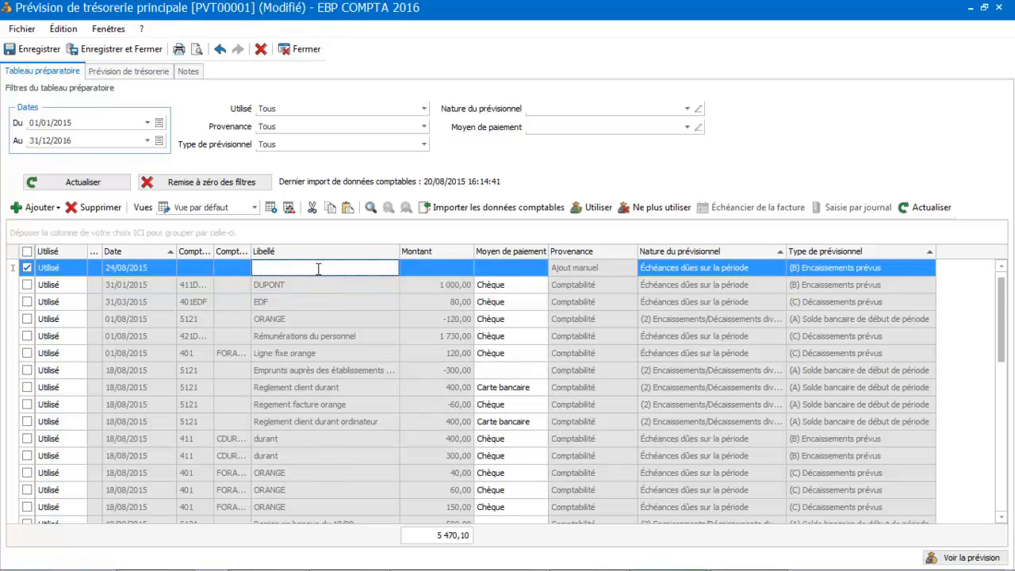
text(Charges sociales)
key(Tab)
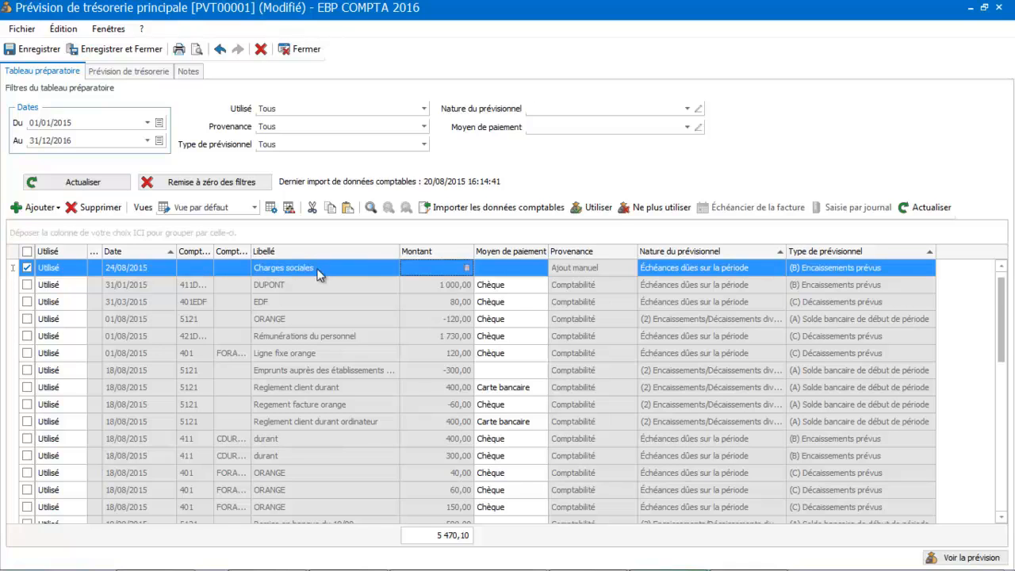
Set the line's amount to 10000 and its forecast type to (C) Décaissements prévus
click(435, 268)
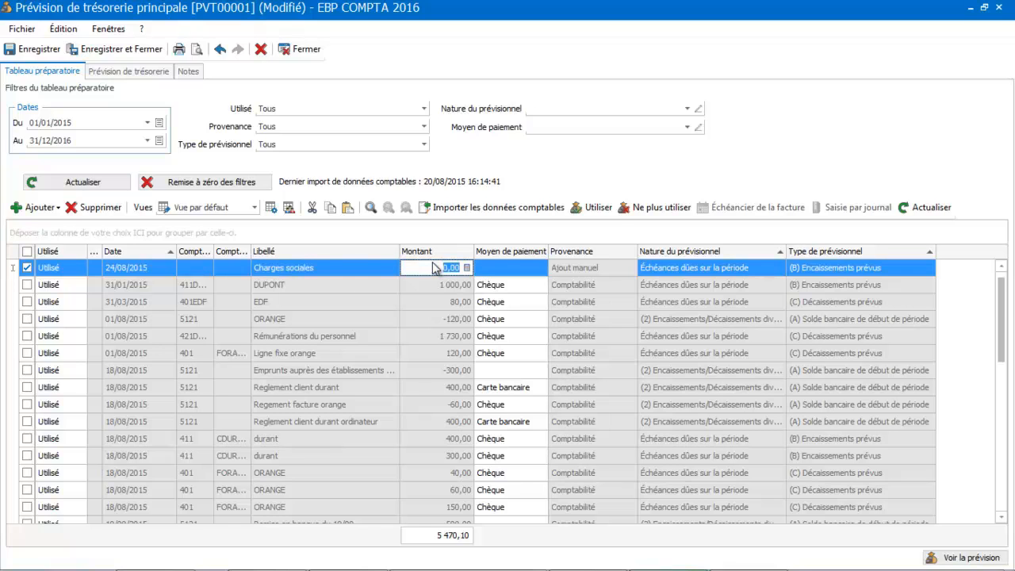
text(10000)
key(Tab)
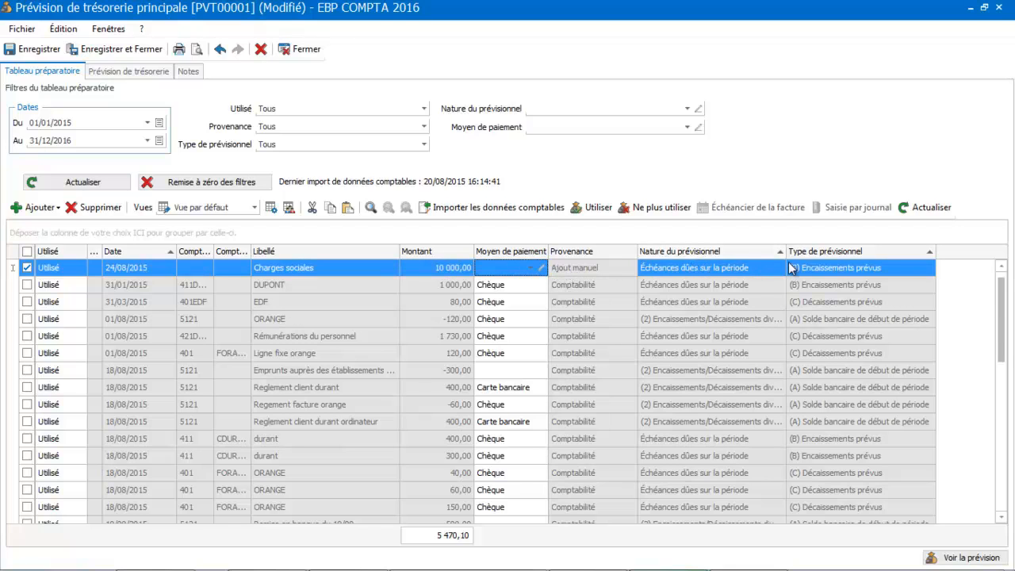
click(835, 270)
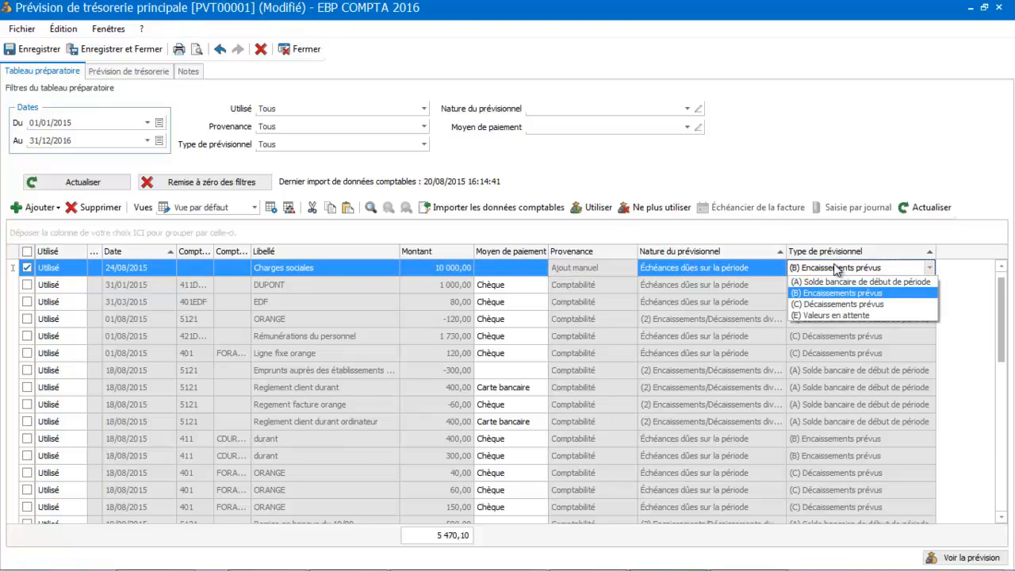
click(830, 304)
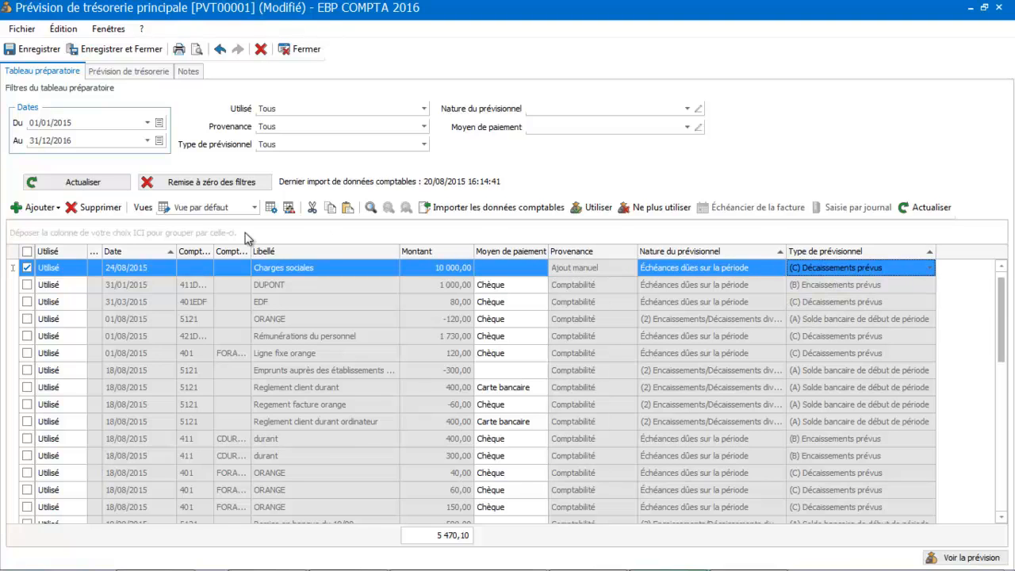
Add another manual forecast line to the preparatory table
click(43, 210)
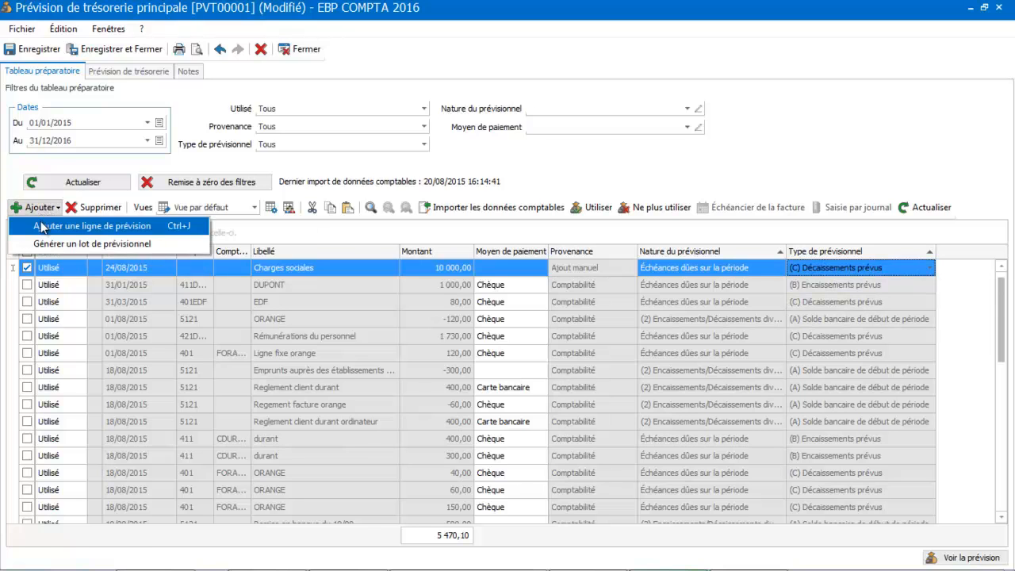
click(46, 228)
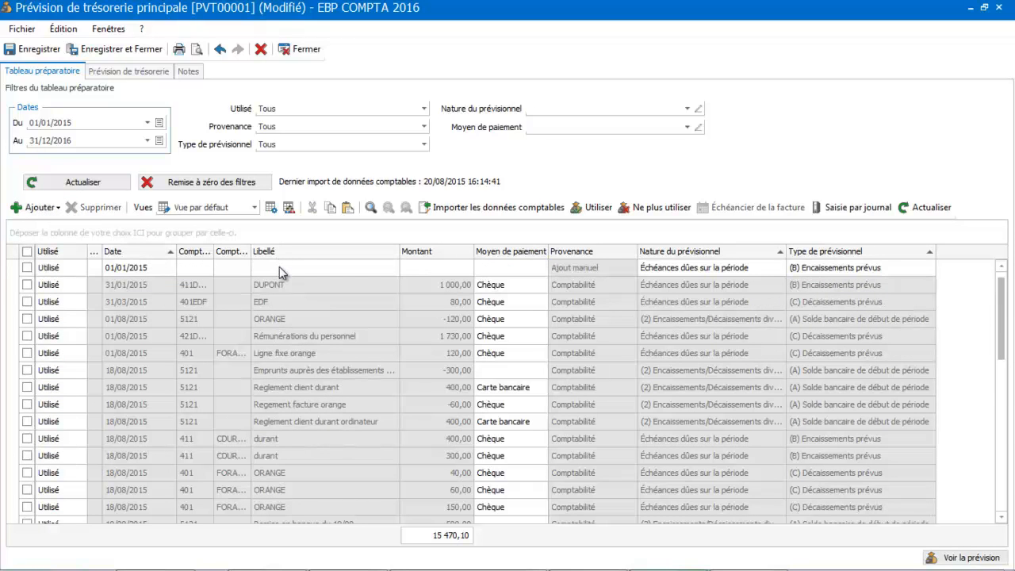
click(157, 268)
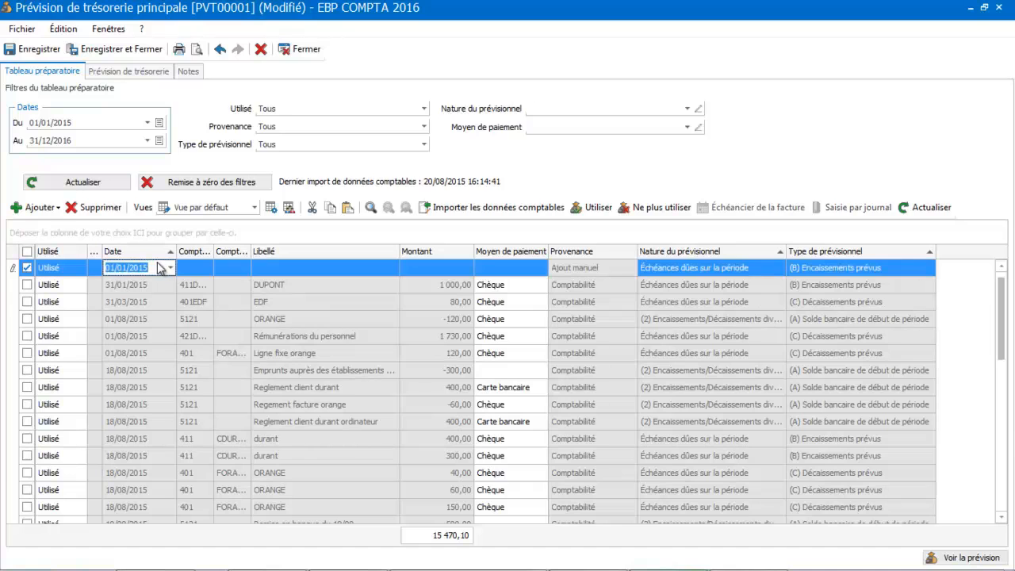
click(170, 268)
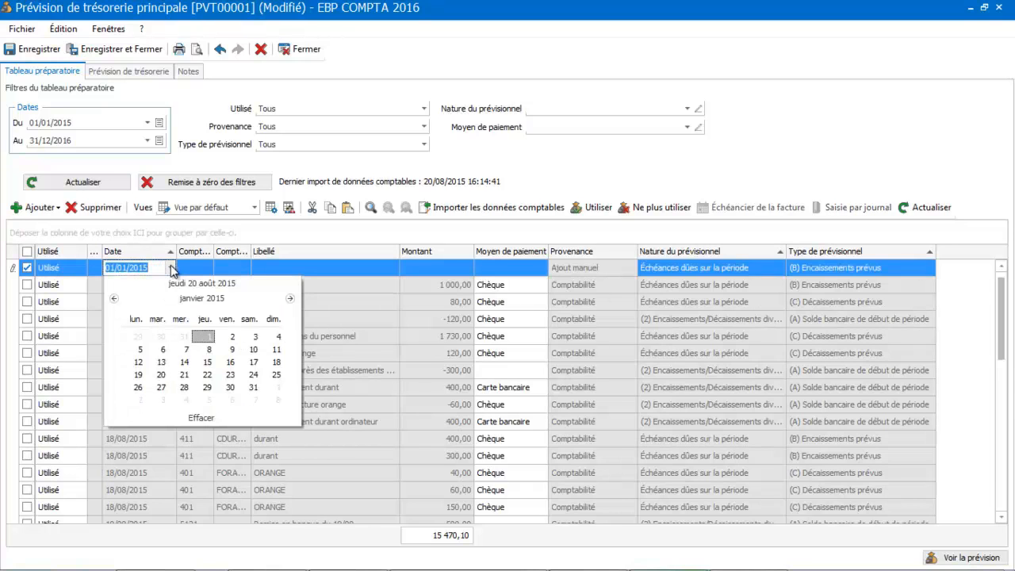
click(202, 298)
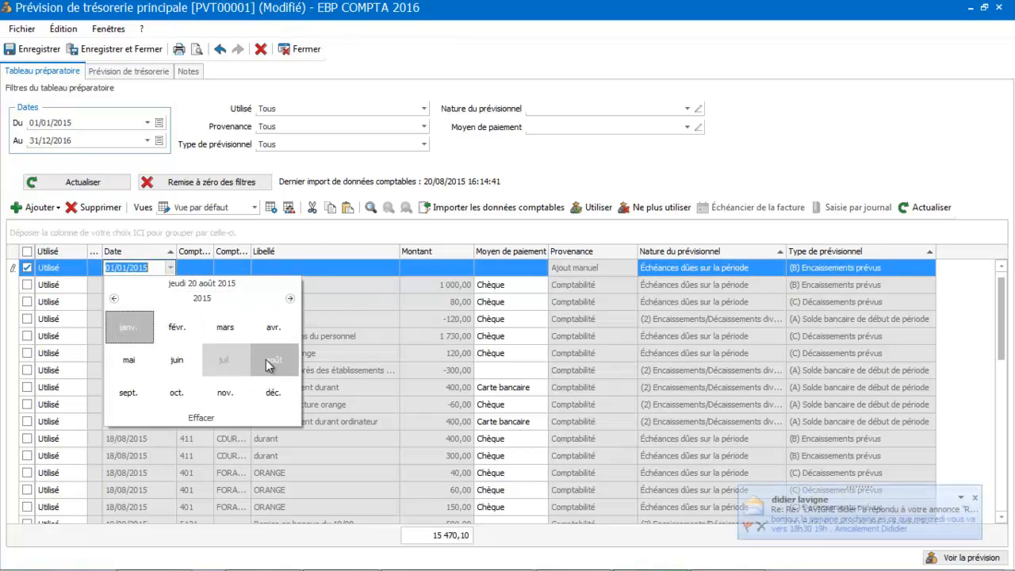
Enter Reglement client DURANT as the label and 50000 as the amount of the new line
click(270, 265)
text(rEGLEMENT)
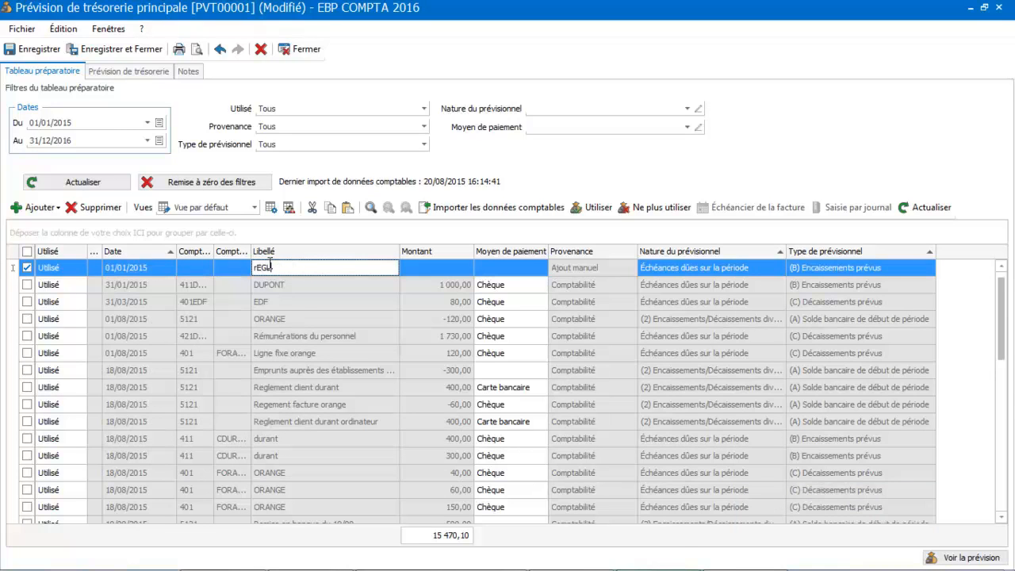
text(eglement client DURANT)
key(Tab)
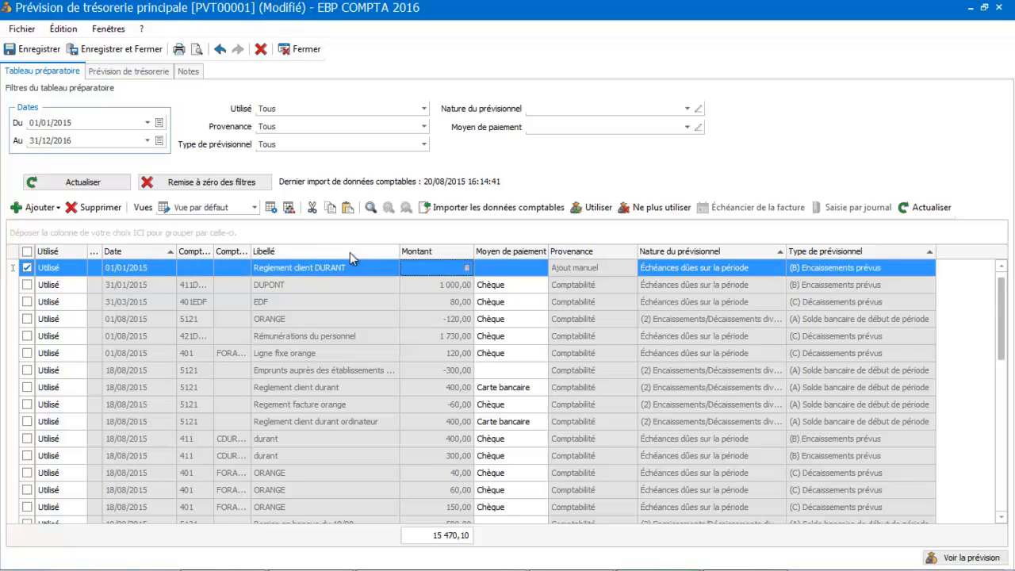
text(50 0)
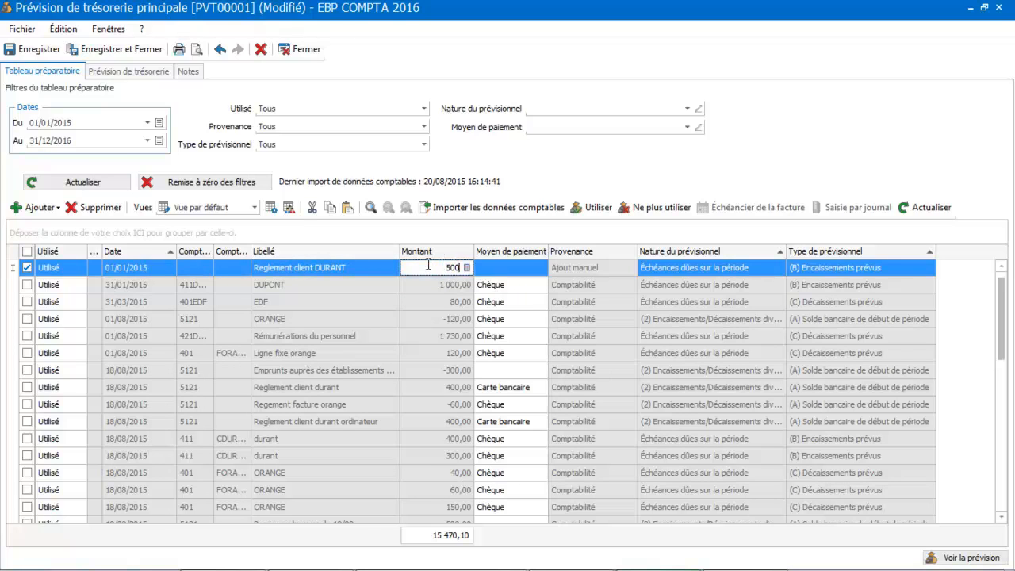
text(00)
key(Tab)
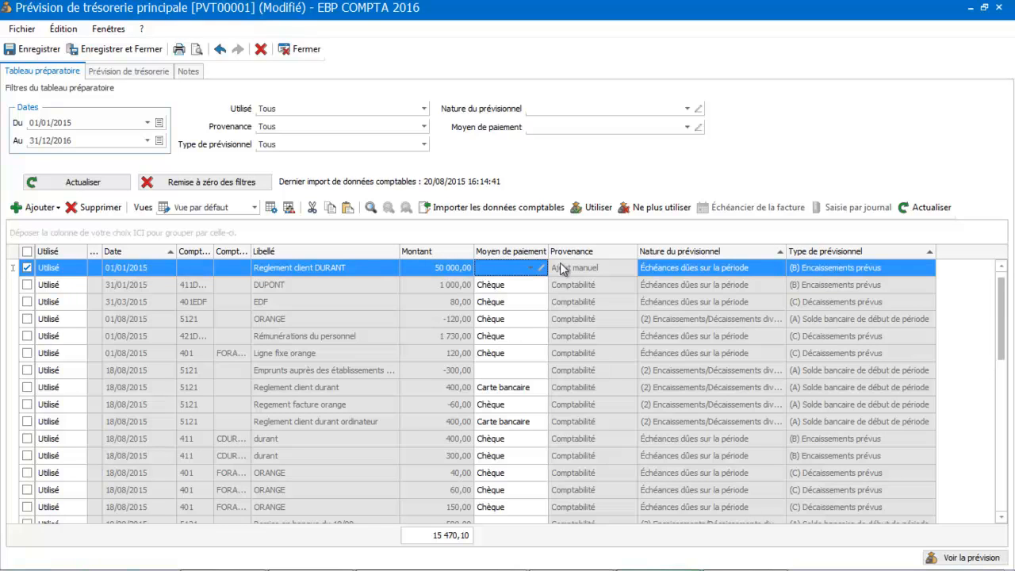
Set the new line's date to 24/08/2015
click(154, 267)
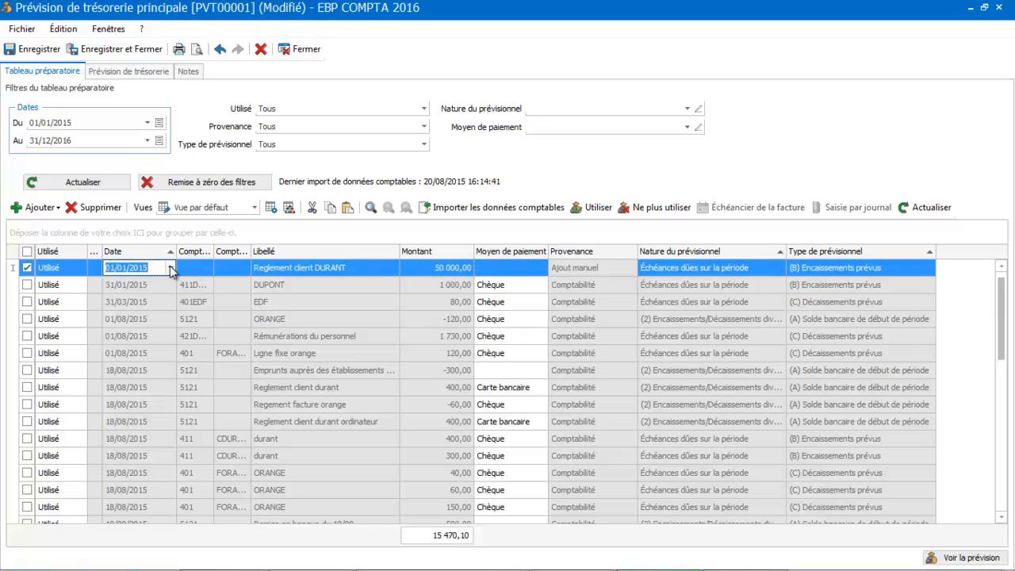
click(169, 267)
click(207, 299)
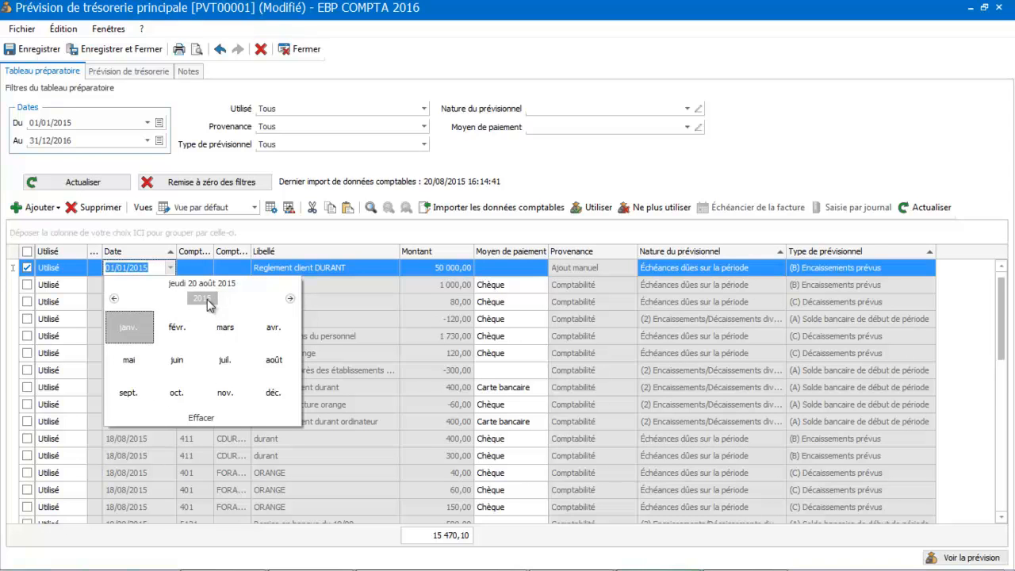
click(268, 359)
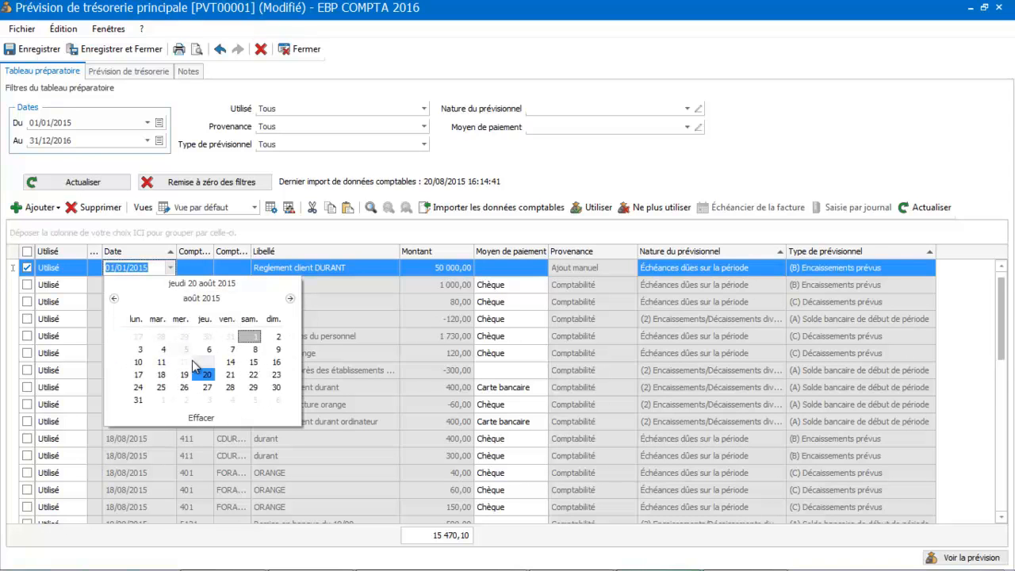
click(139, 387)
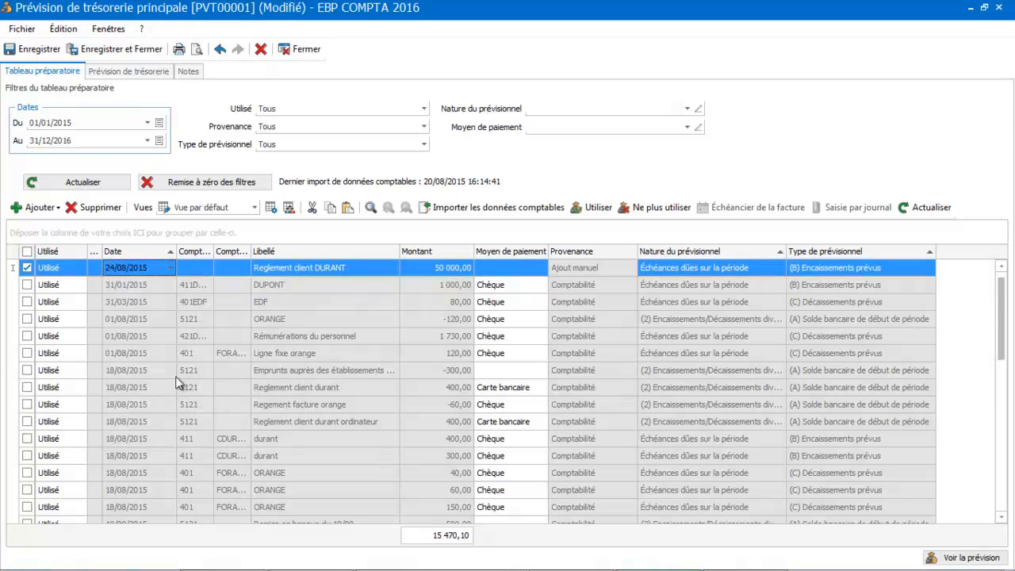
Sort the preparatory table by date and open the cash flow forecast view to review it
click(149, 252)
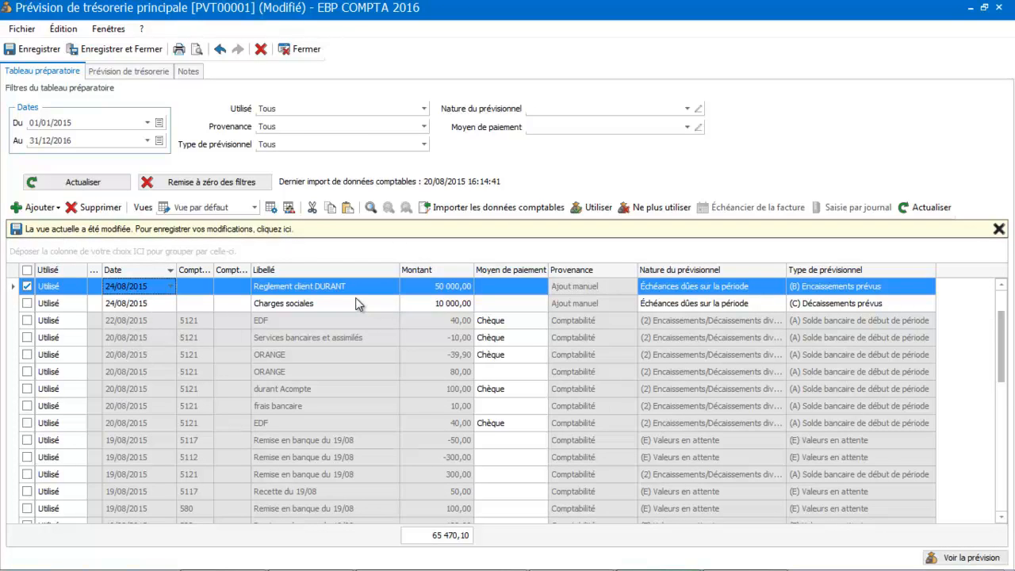
click(130, 73)
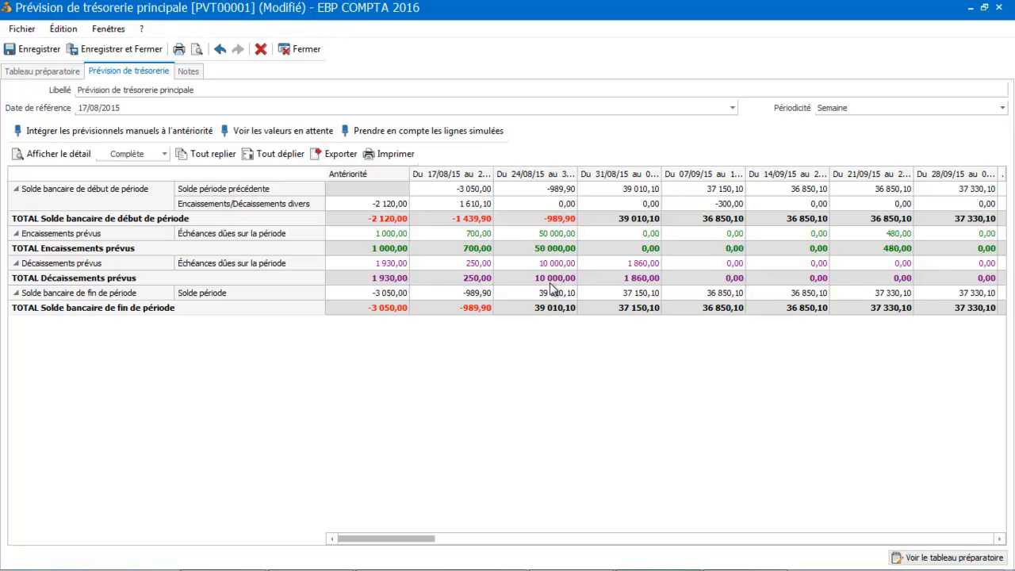
Expand all forecast rows, then review the two manual lines in the preparatory table
click(286, 155)
click(36, 74)
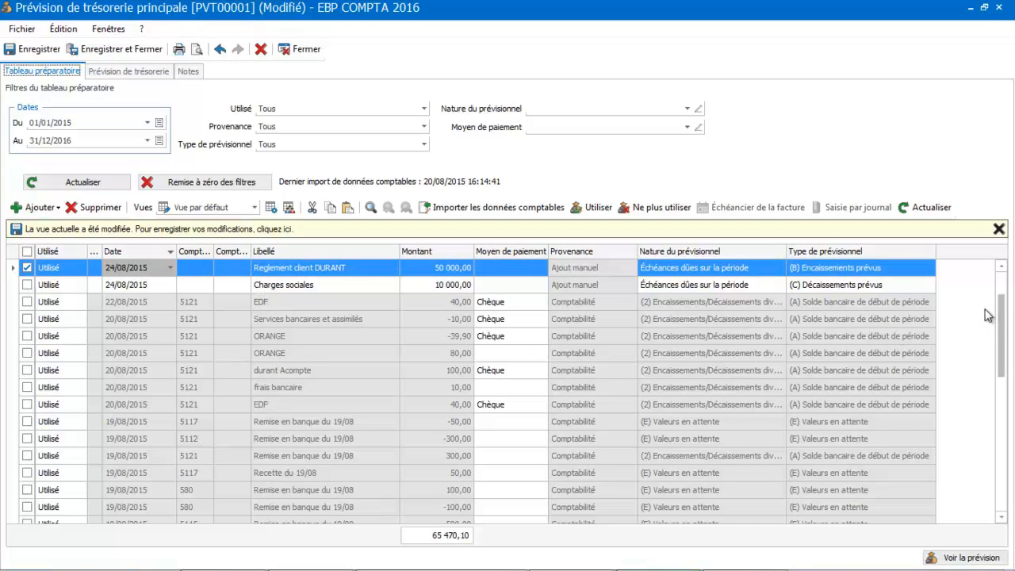
scroll(1001, 305, up, 2)
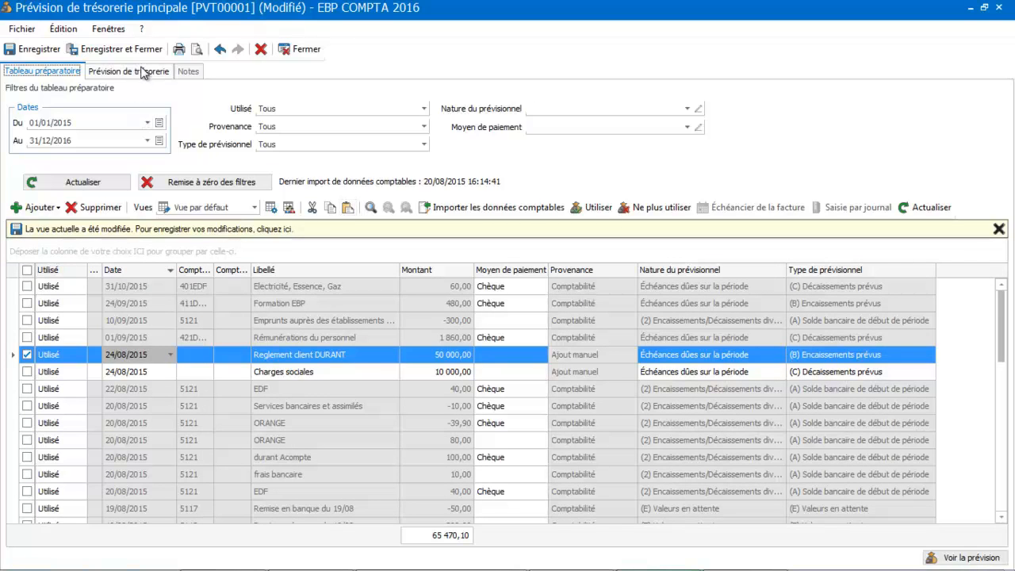
Return to the cash flow forecast and set its periodicity to Trimestre
click(139, 69)
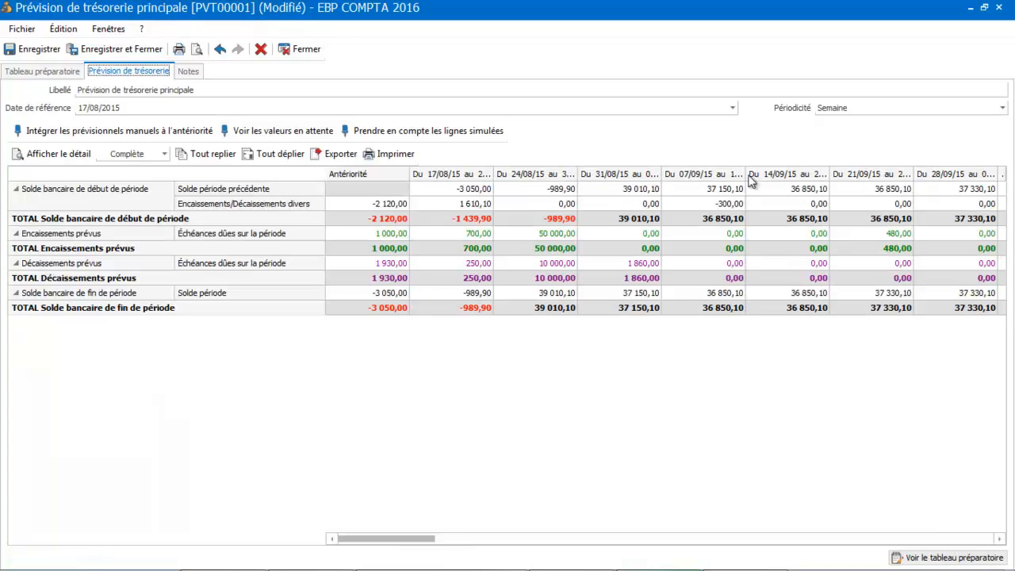
click(868, 108)
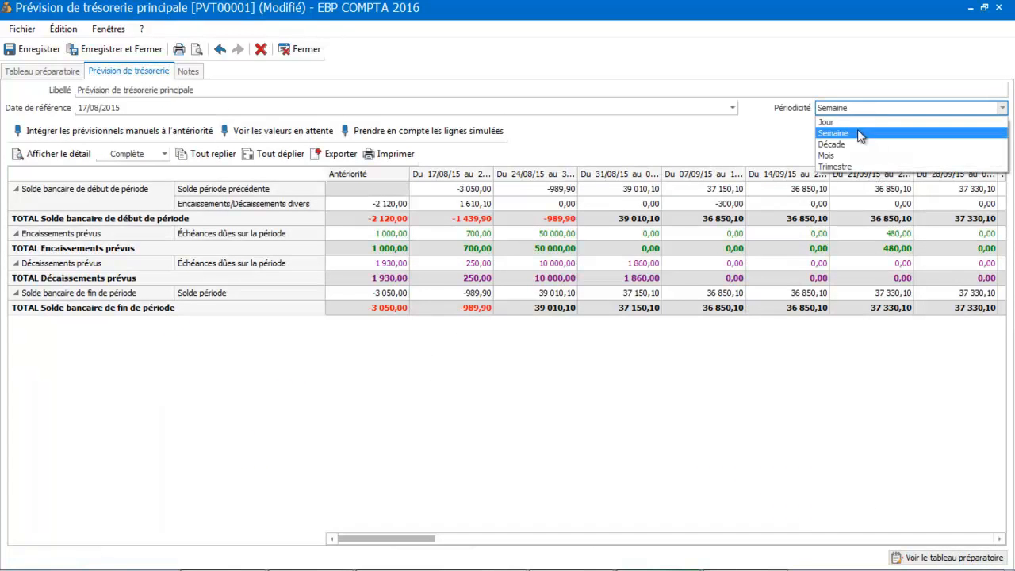
click(847, 167)
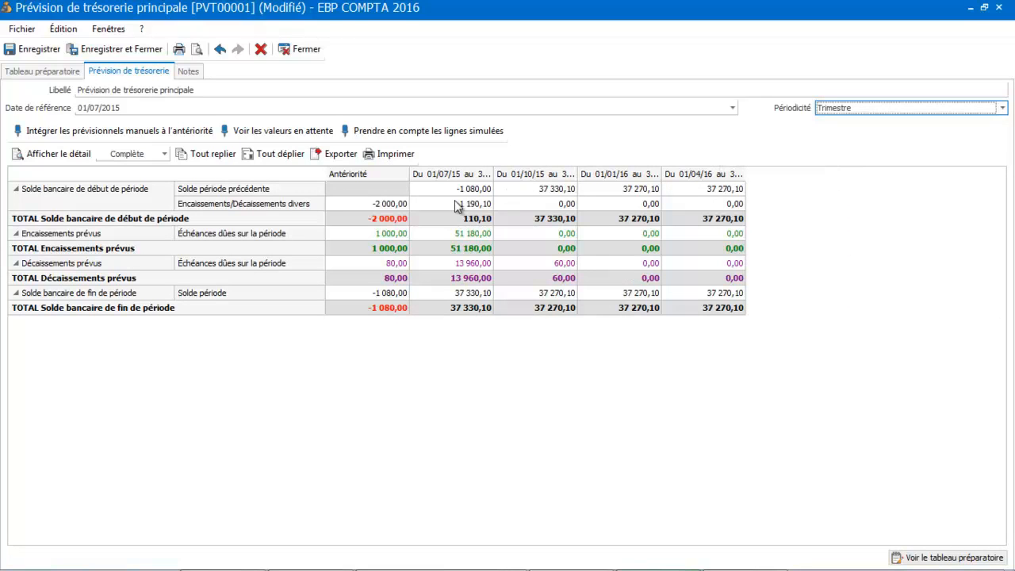